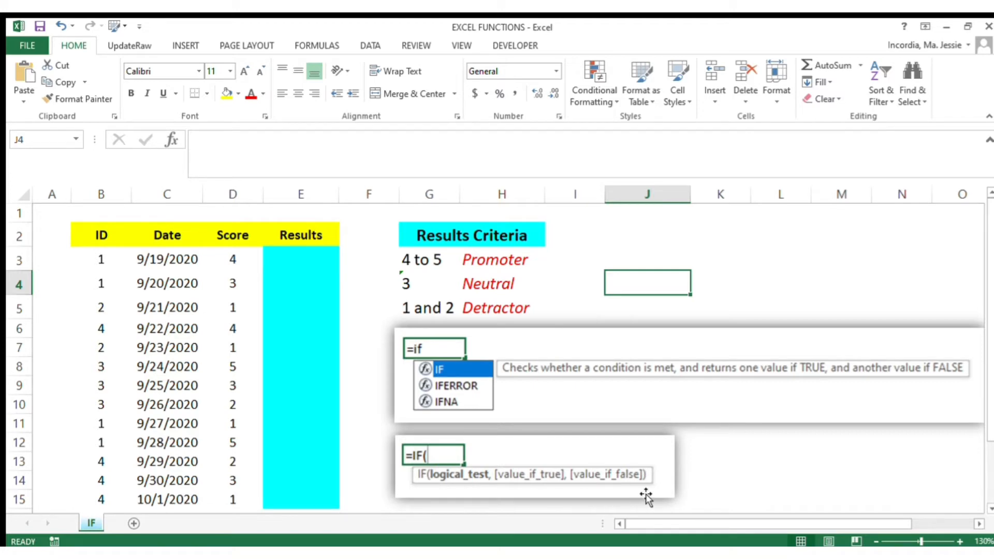
Step: Examine the data table in B2:E15, focusing on the Score column and the empty Results column
click(299, 259)
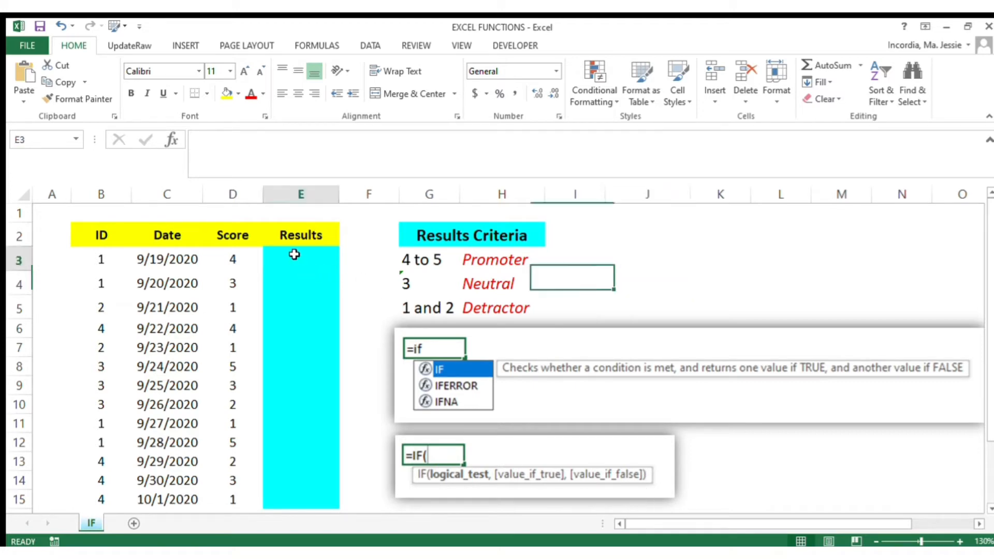
drag(101, 236, 298, 492)
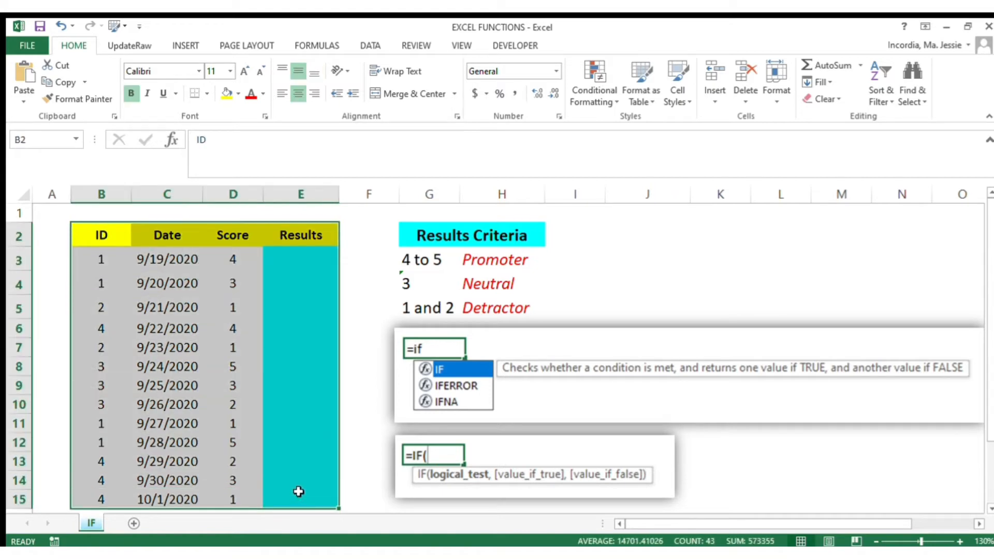
drag(233, 237, 222, 497)
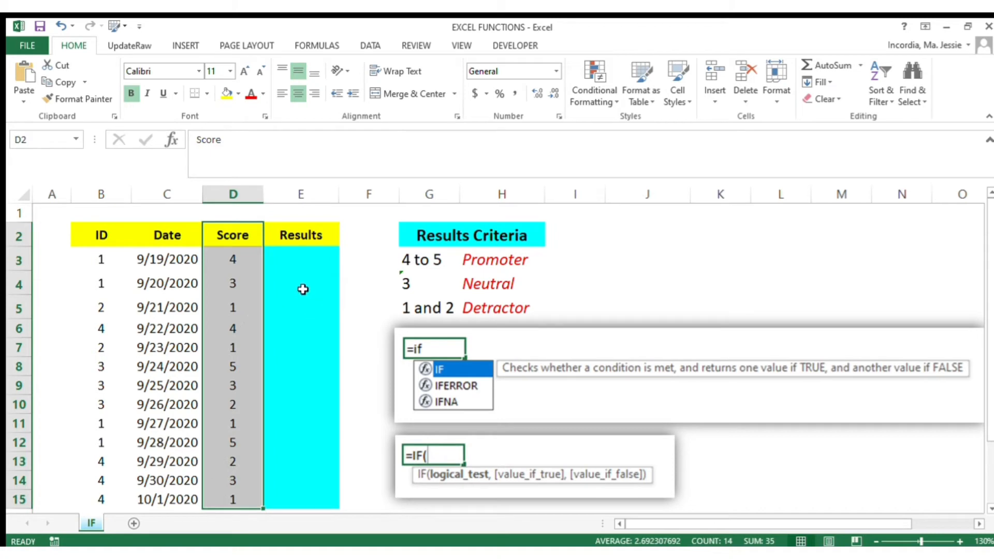
click(296, 256)
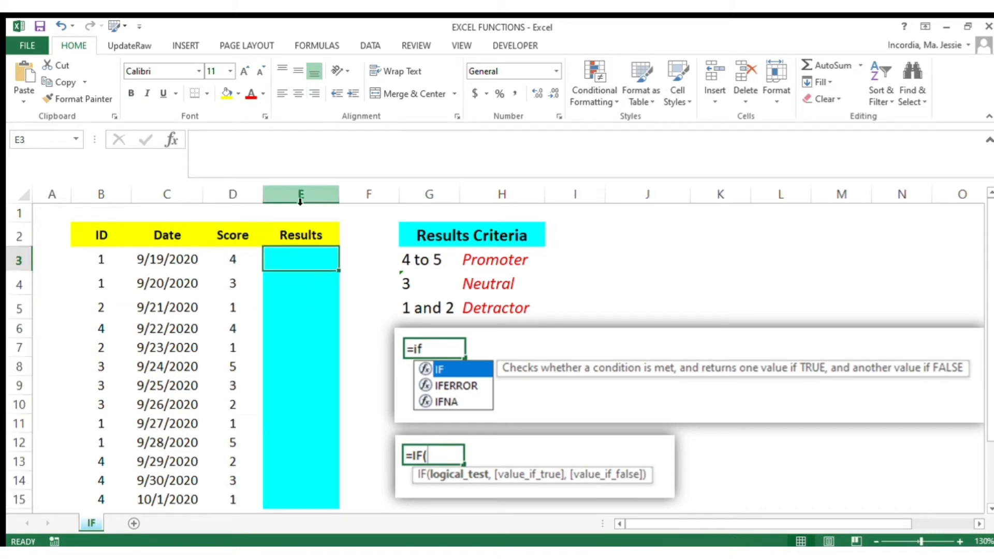
click(300, 200)
click(301, 239)
click(301, 196)
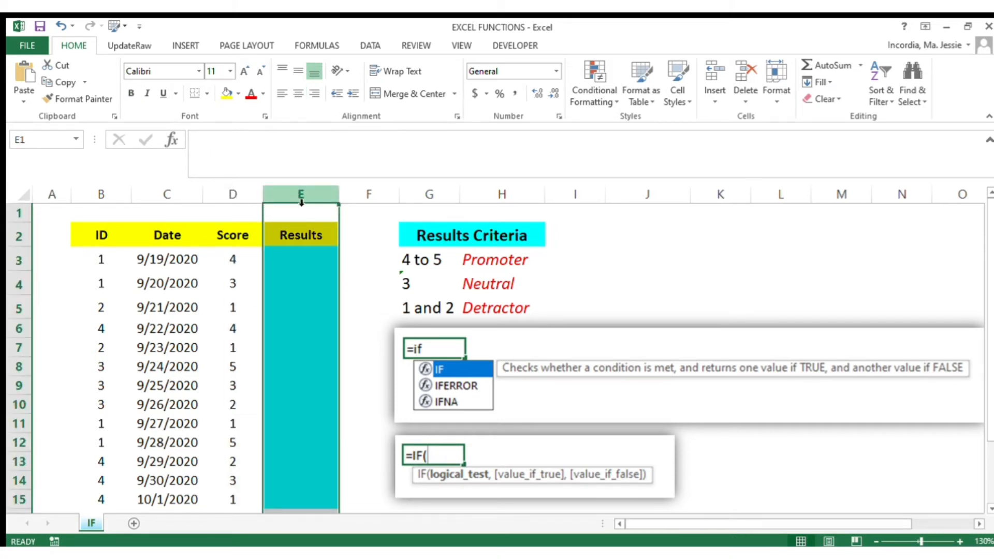
click(294, 235)
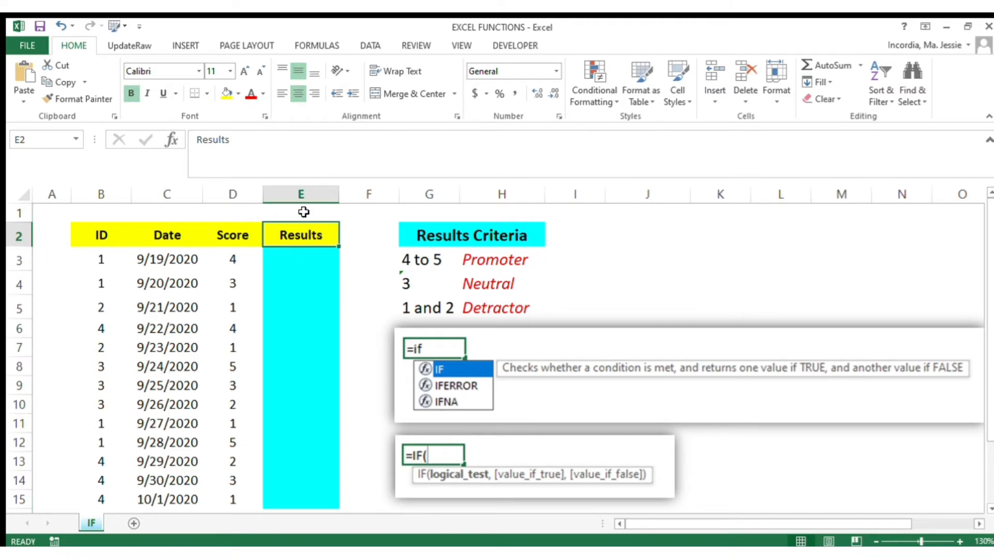
click(236, 197)
click(233, 232)
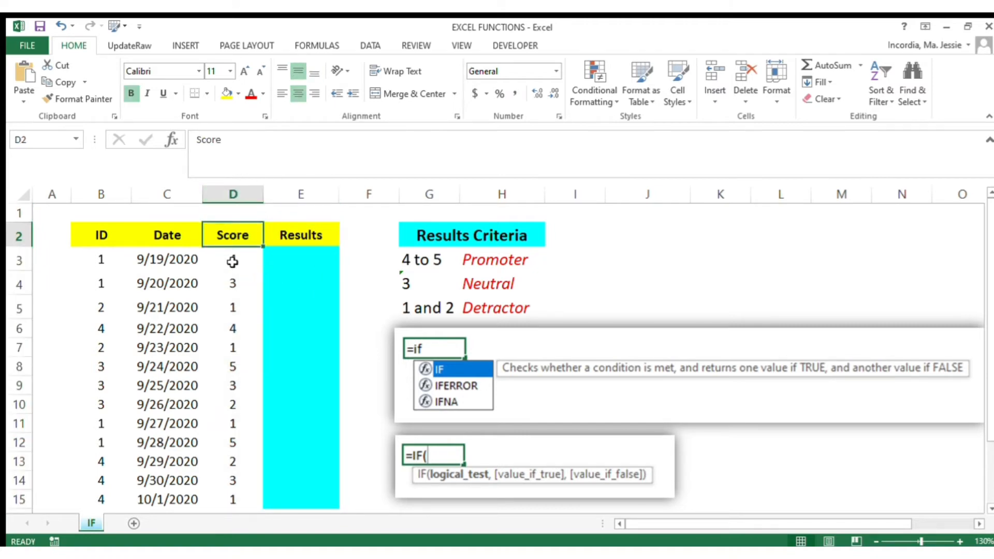
drag(233, 260, 224, 506)
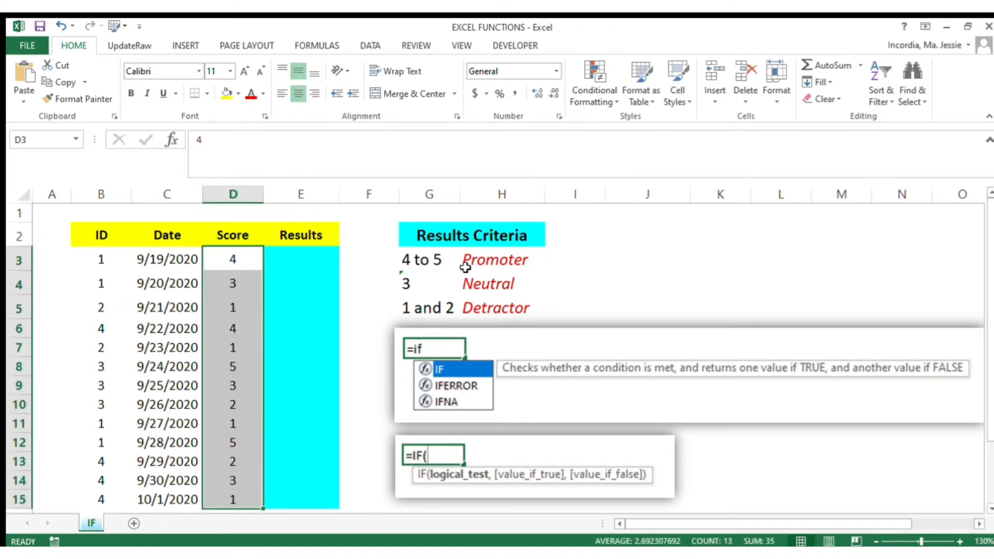
Step: Review the Results Criteria table row by row, from Detractor through Neutral to Promoter
drag(514, 310, 436, 233)
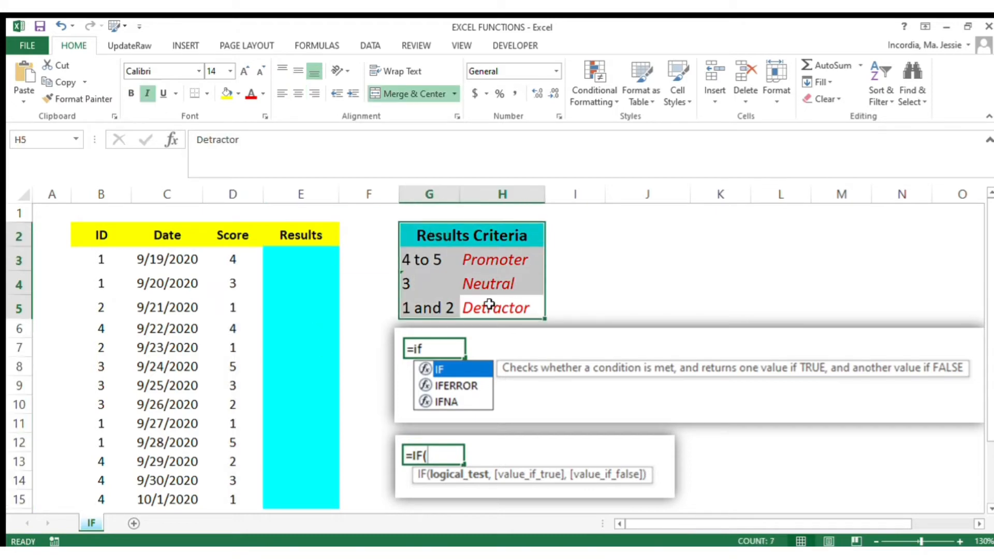
drag(437, 311, 494, 310)
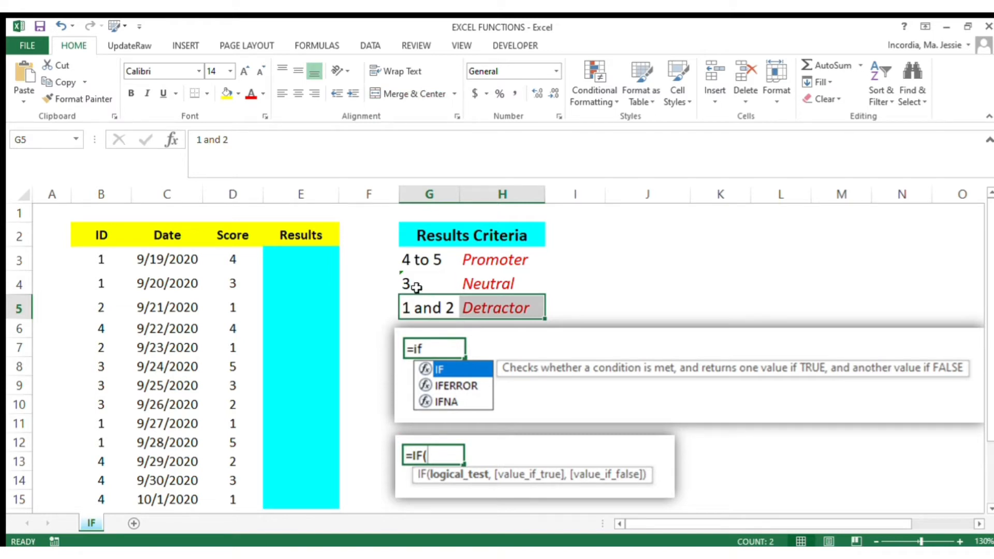
drag(417, 288, 464, 284)
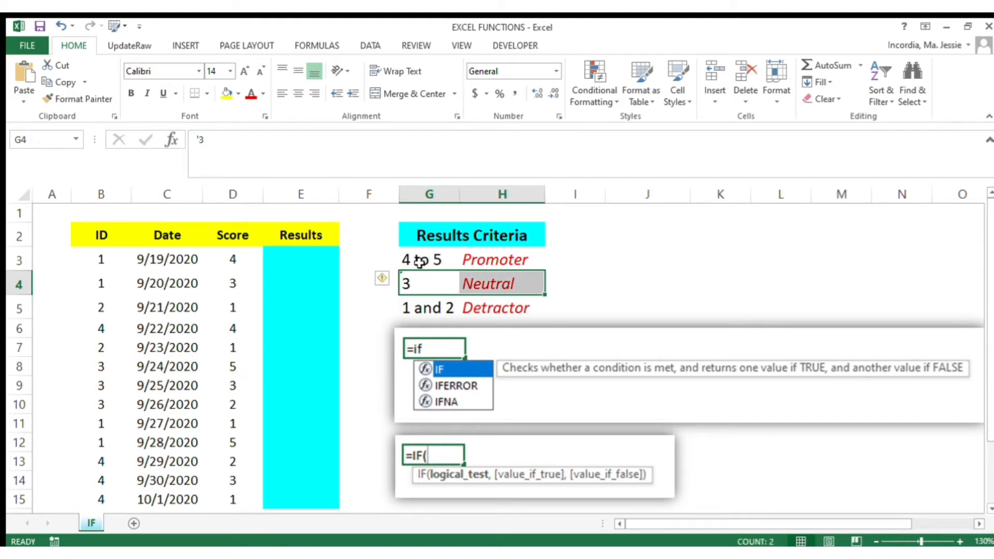
drag(420, 261, 471, 264)
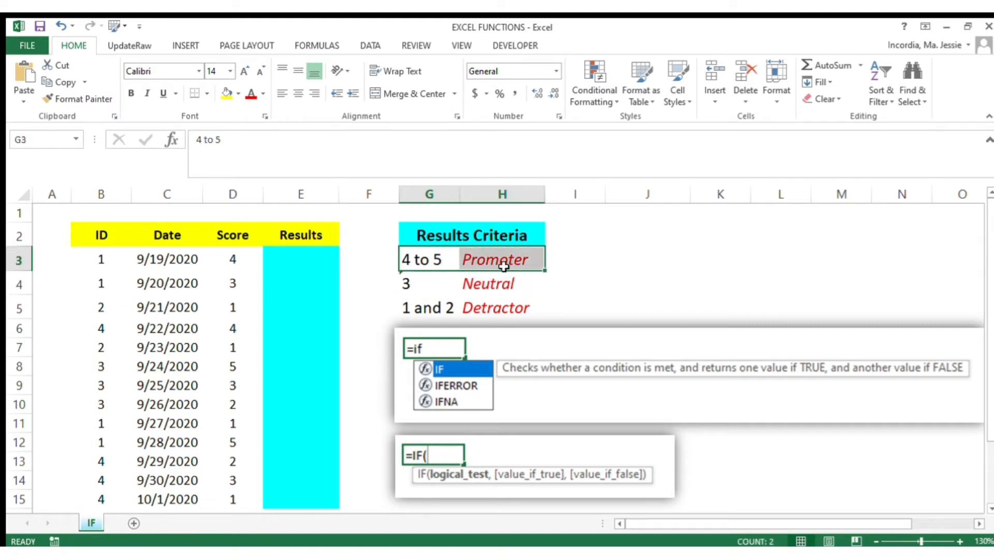
click(526, 262)
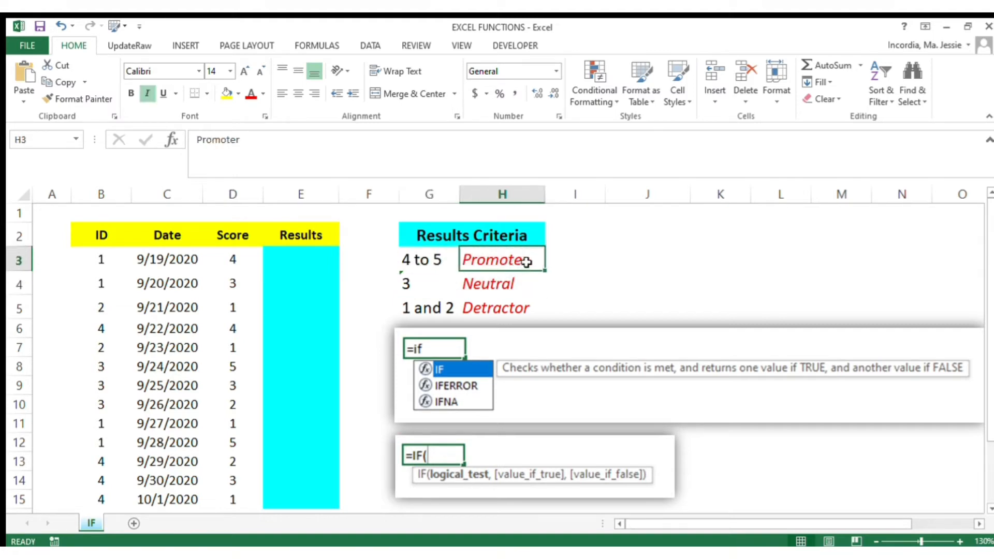
Step: Start an IF formula in E3 that references the first score with its column locked as $D3
click(304, 258)
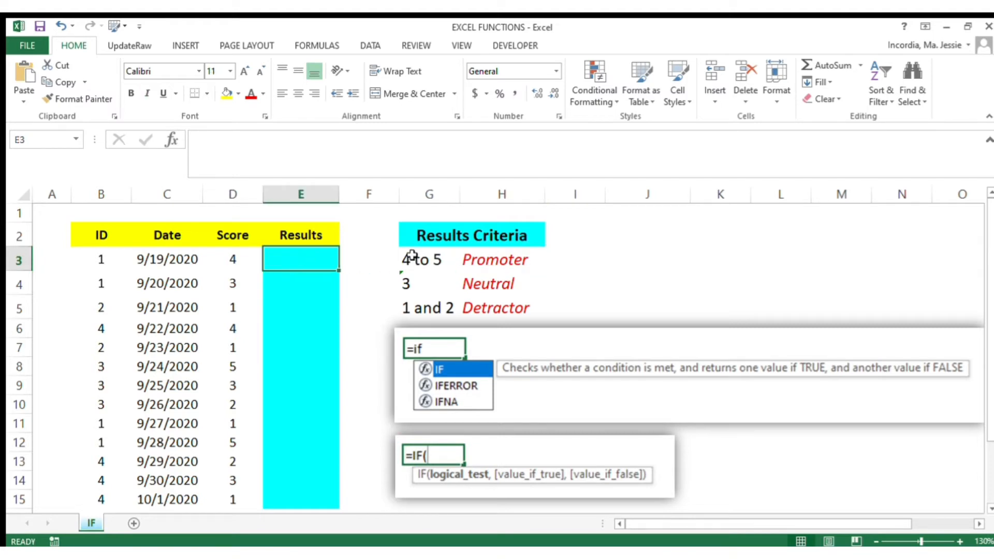
click(278, 159)
text(=)
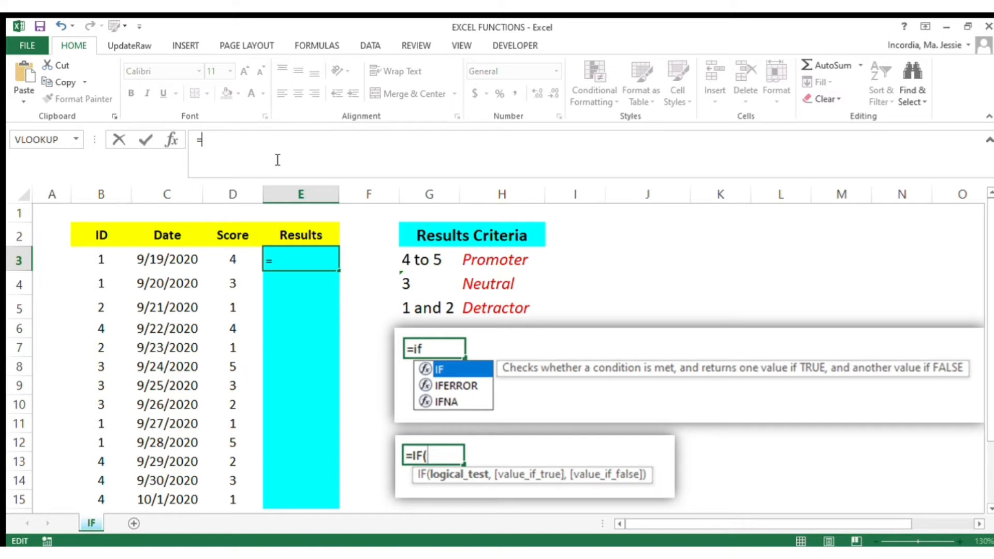
text(if)
key(Tab)
click(231, 259)
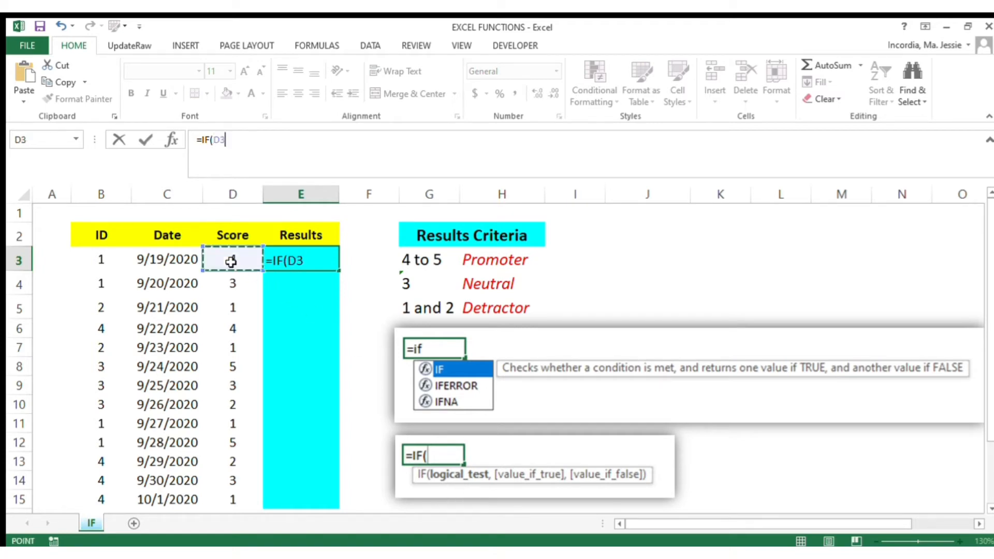
click(214, 141)
text($)
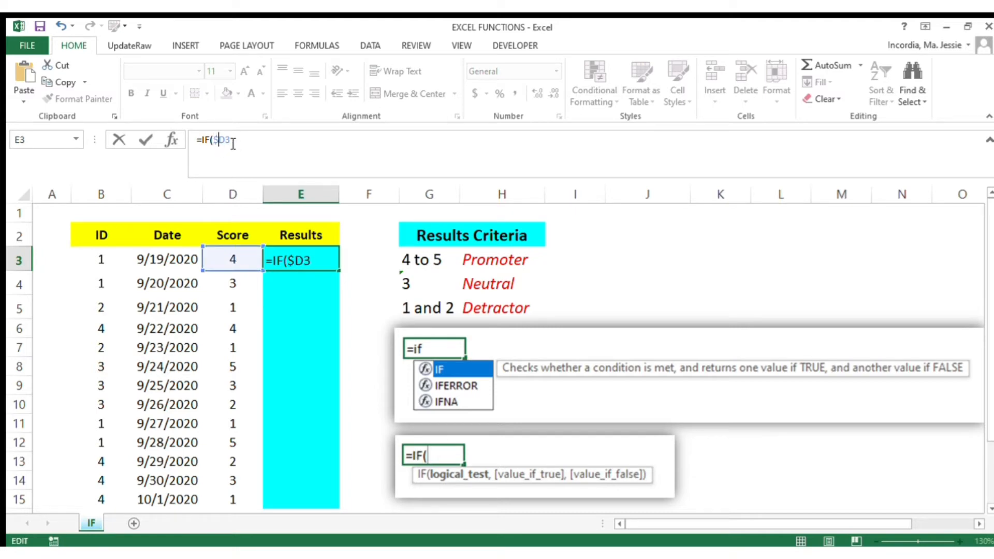
Step: Cycle the score reference through its relative and absolute forms, ending back at $D3
drag(233, 144, 216, 143)
key(F4)
key(F4)
key(F4)
key(F4)
Step: Complete the logical test as $D3<3 and add "DETRACTOR" as the value if true
key(BackSpace)
text(3)
text(,"D)
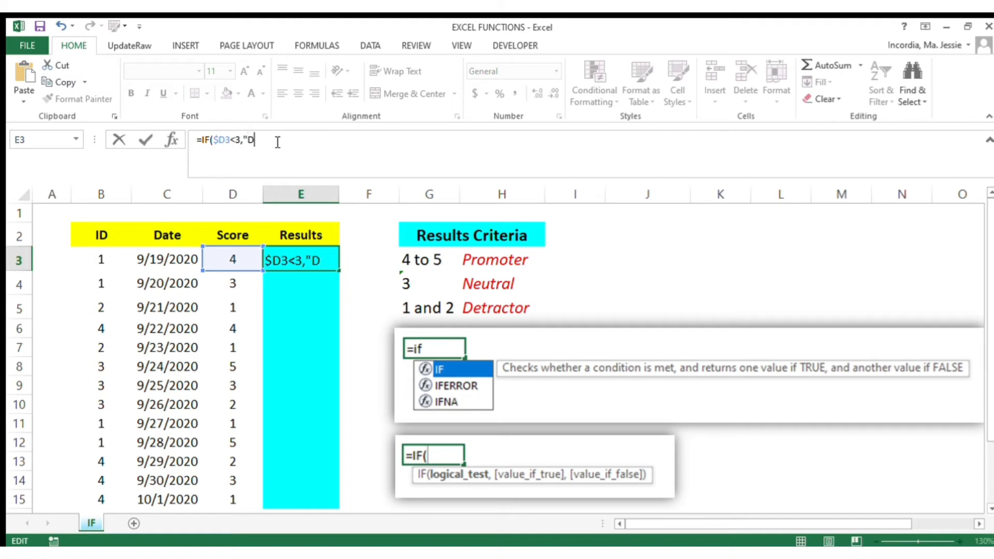
text(ETRACTO)
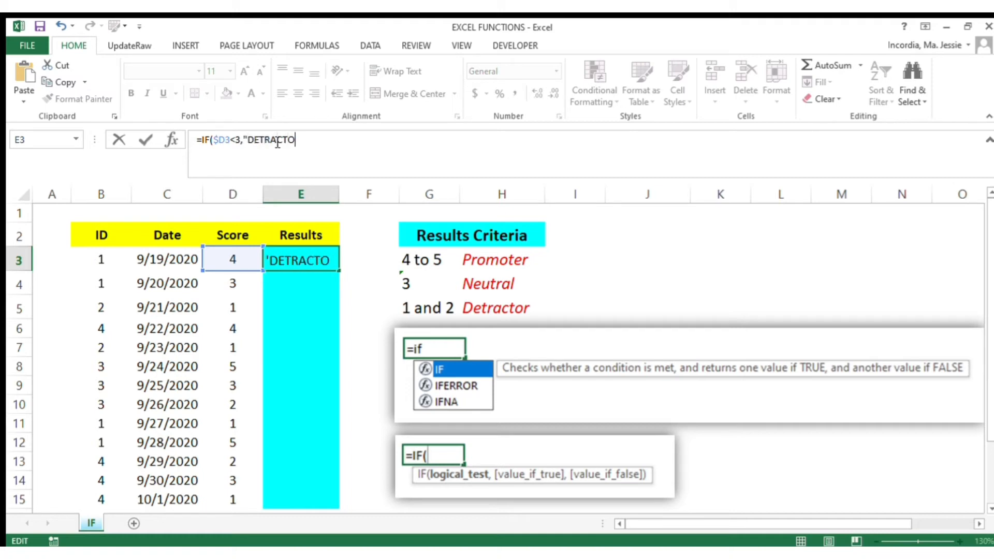
text(R")
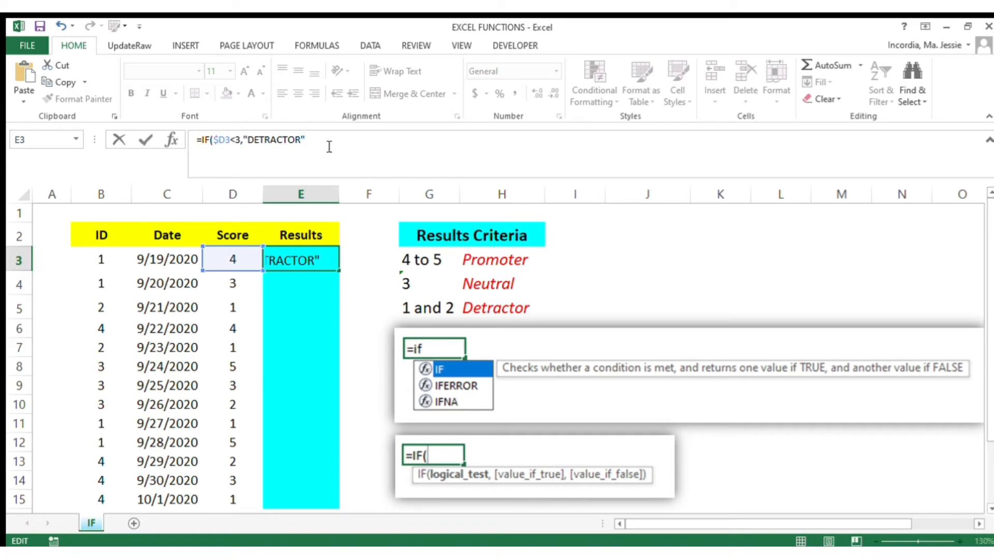
Step: Examine the quoted text "DETRACTOR" in the formula, including its opening and closing quotation marks
drag(329, 146, 246, 140)
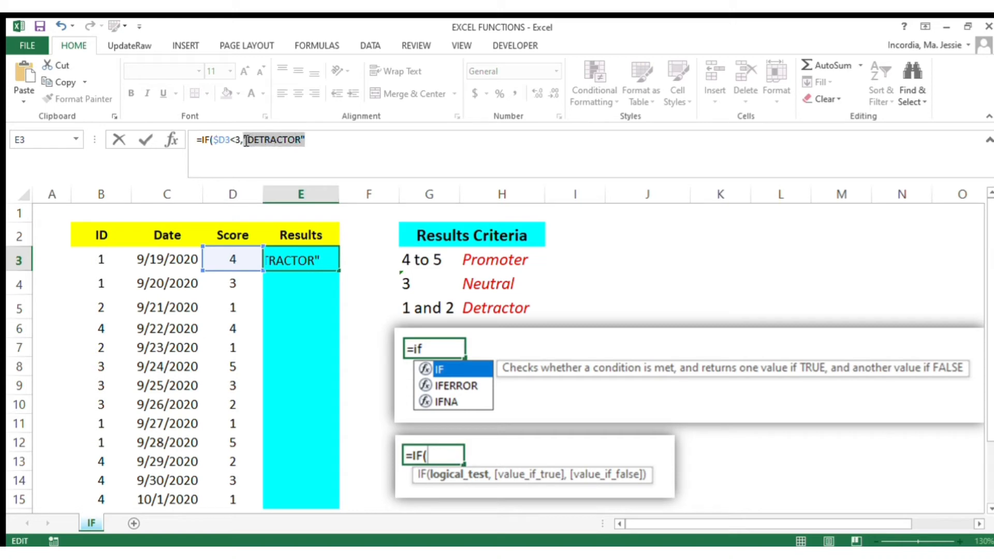
click(319, 140)
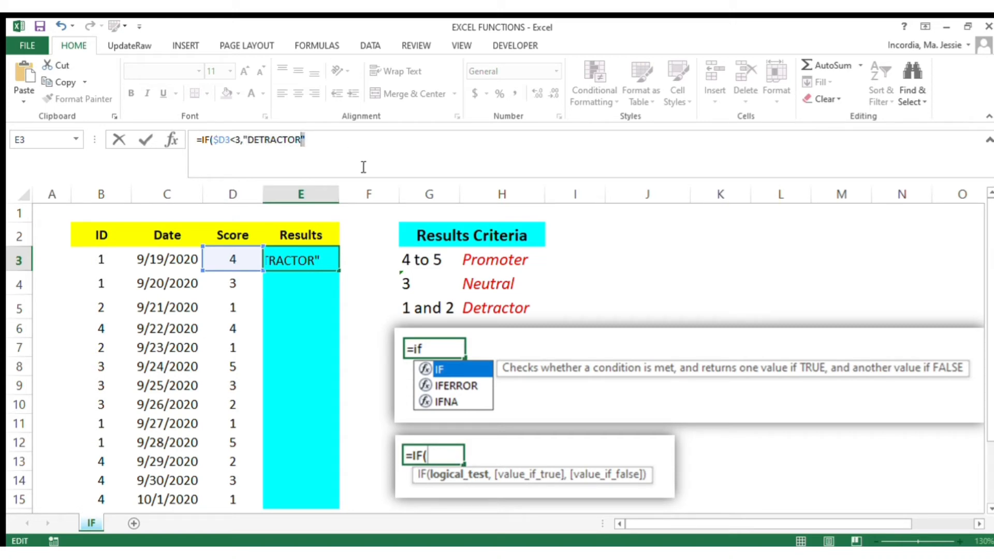
key(Left)
key(Left)
key(Left)
key(Left)
key(Left)
key(Left)
key(Left)
key(Left)
key(Left)
key(Left)
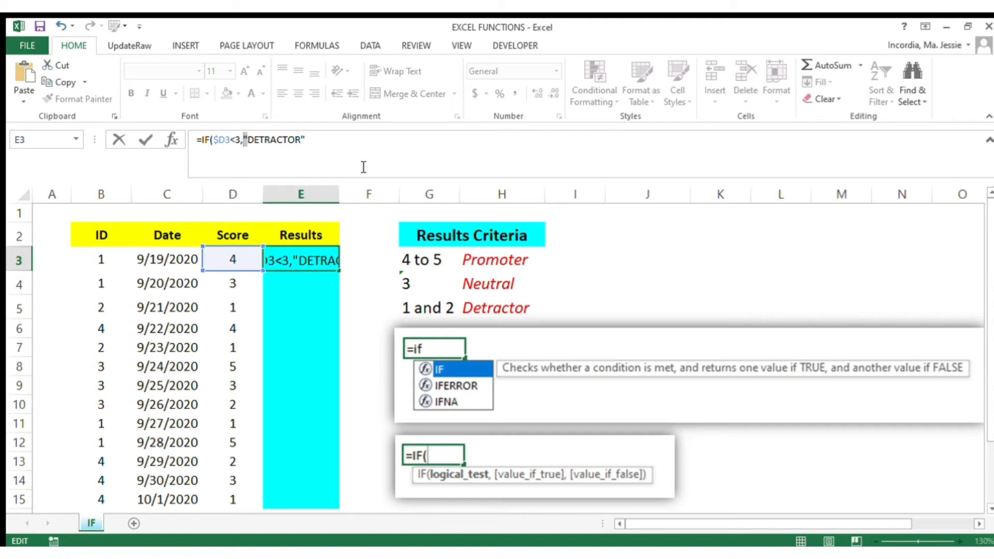
key(Right)
key(Right)
key(Right)
key(Right)
key(Right)
key(Right)
key(Right)
key(Right)
key(Right)
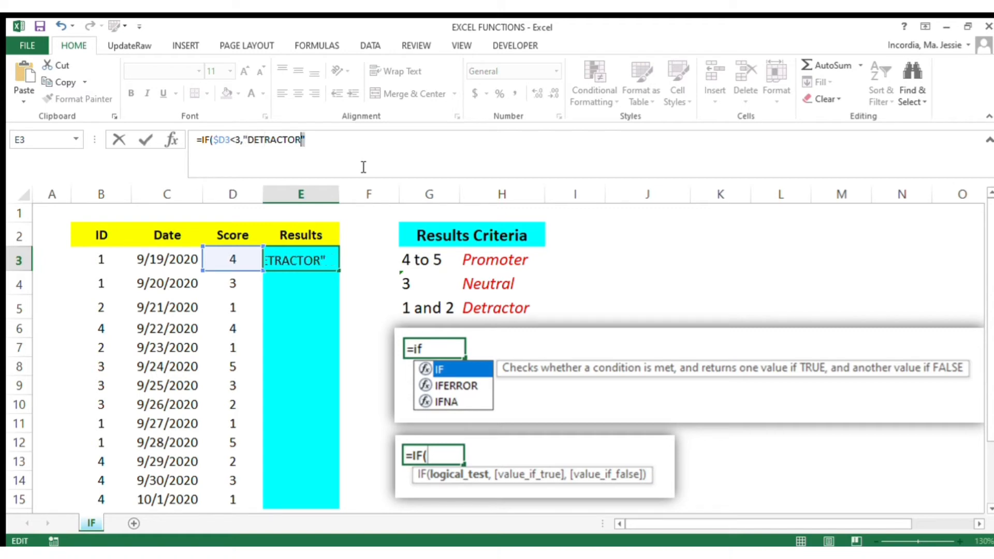
key(shift+Left)
key(shift+Left)
key(shift+Left)
key(shift+Left)
key(shift+Left)
key(shift+Left)
key(shift+Left)
key(shift+Left)
key(shift+Left)
key(shift+Left)
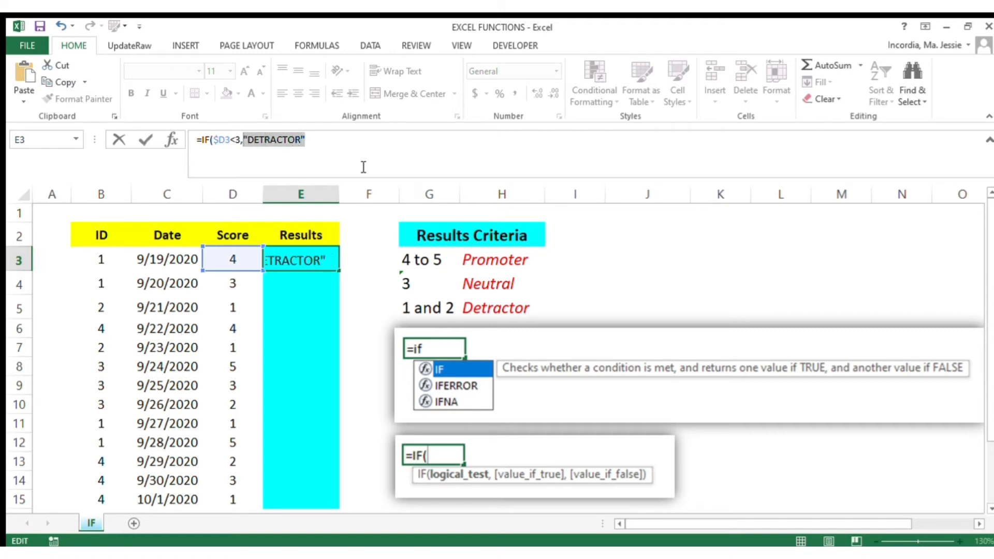
key(Right)
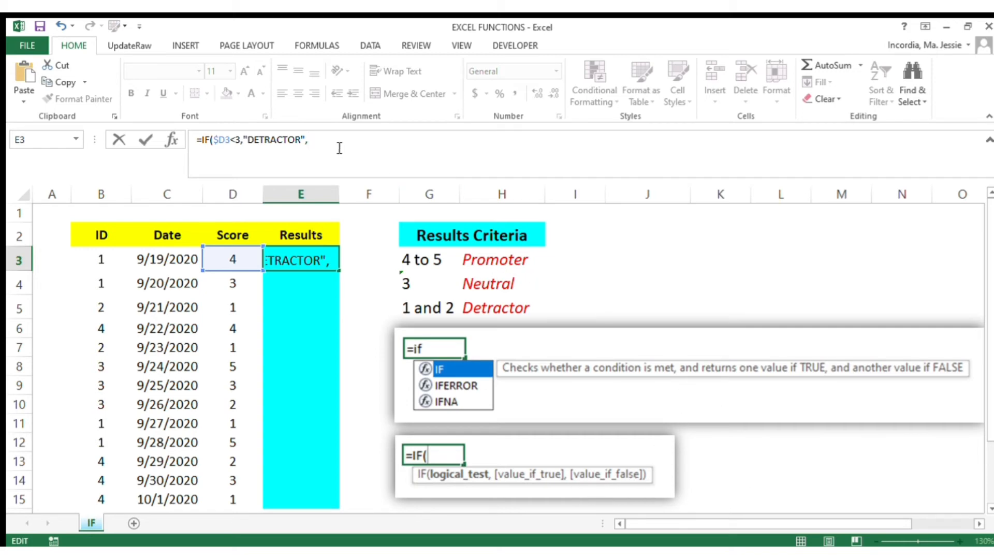
Step: Nest a second IF as the value if false, referencing the first score as $D3
text(if)
key(Tab)
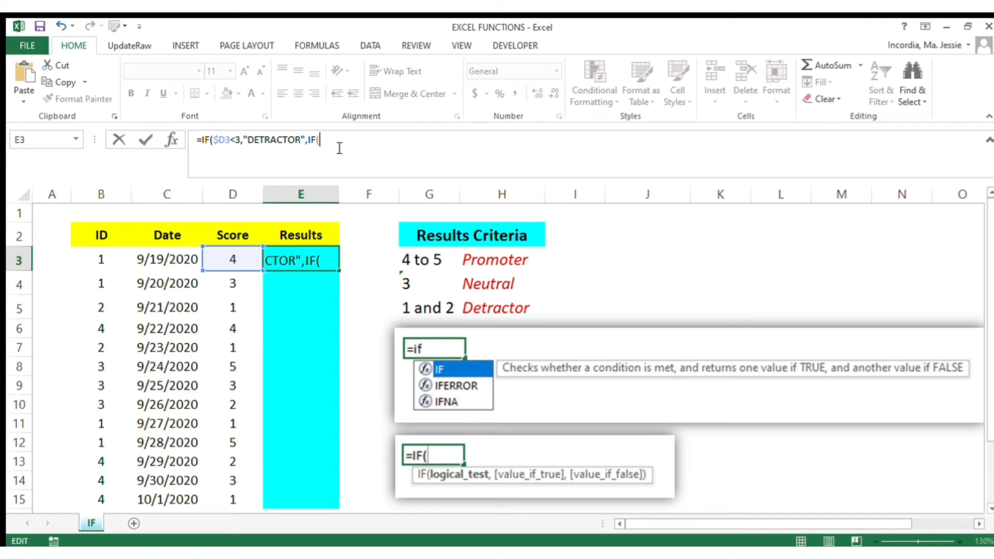
click(234, 260)
key(F4)
key(F4)
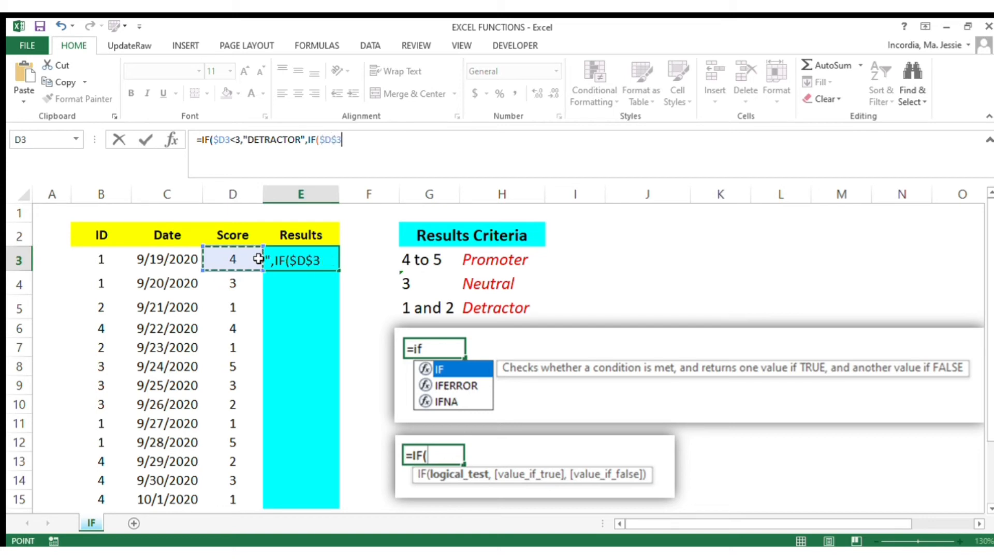
key(F4)
drag(333, 142, 399, 162)
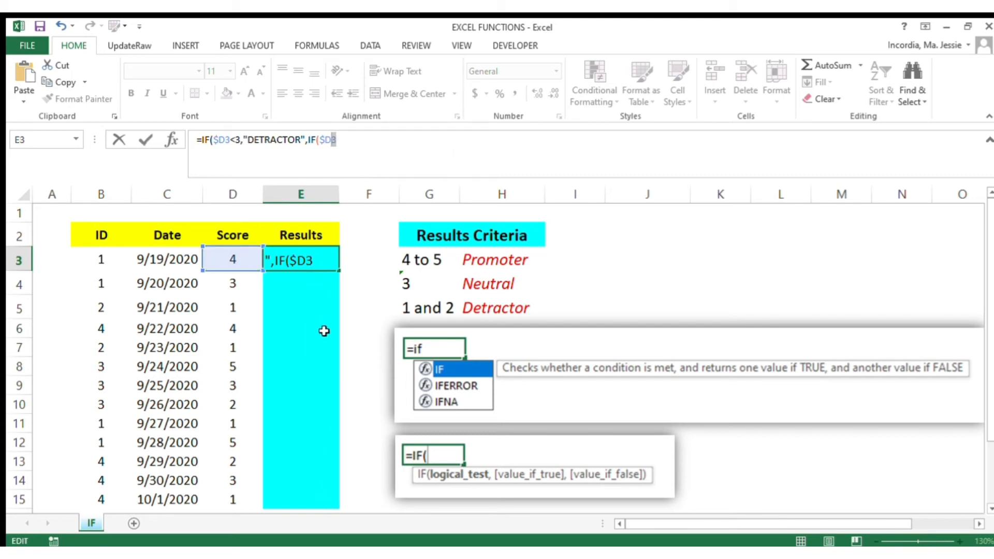
Step: Set the nested IF's test to $D3=3 and its value if true to "NEUTRAL"
click(389, 144)
text(3)
text(,"NE)
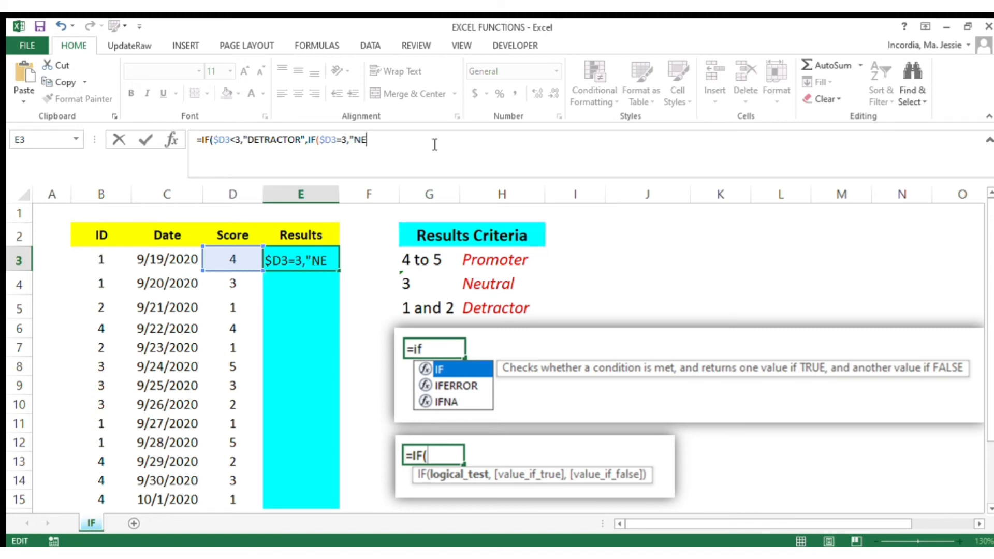
text(UTRAL",)
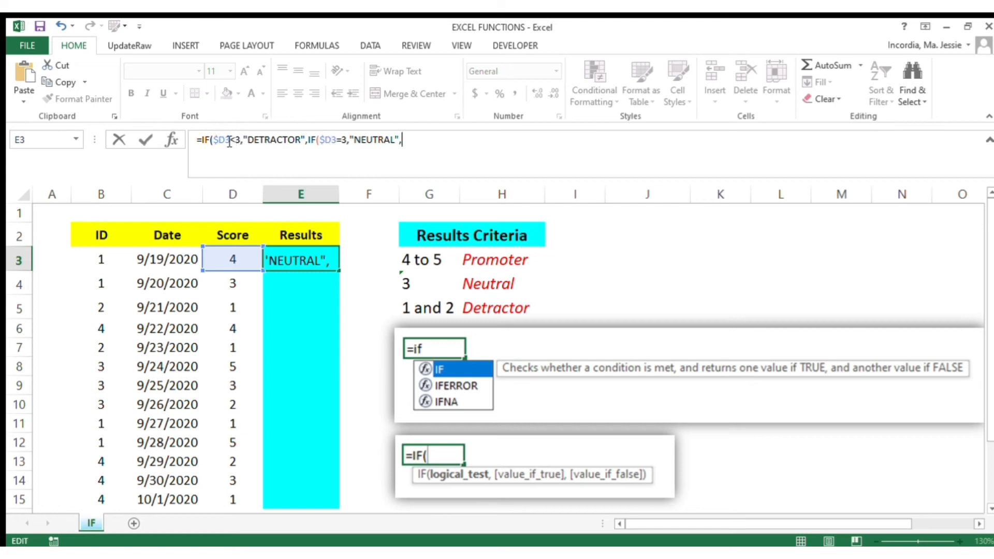
Step: Add "PROMOTER" as the nested IF's value if false
drag(241, 141, 214, 145)
drag(346, 145, 402, 146)
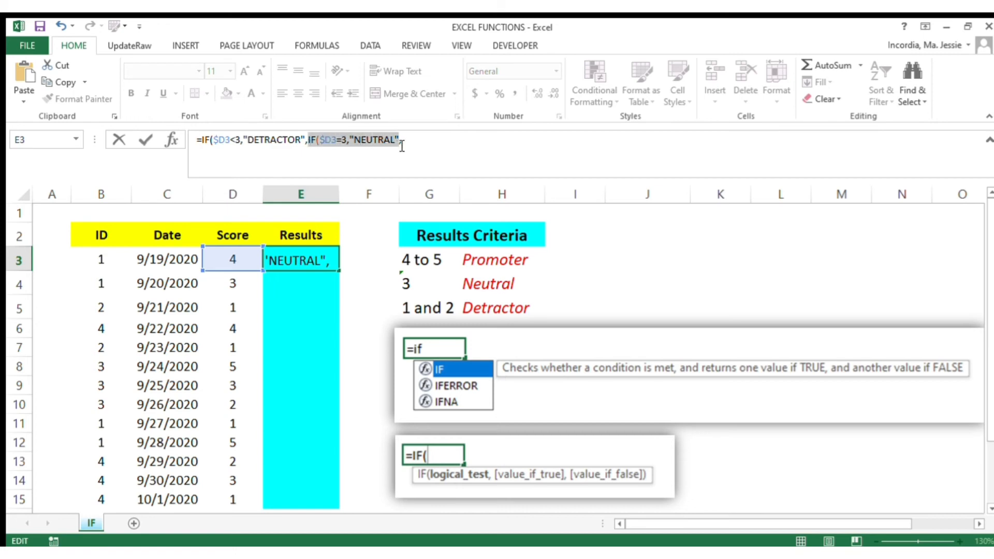
click(412, 145)
text(,")
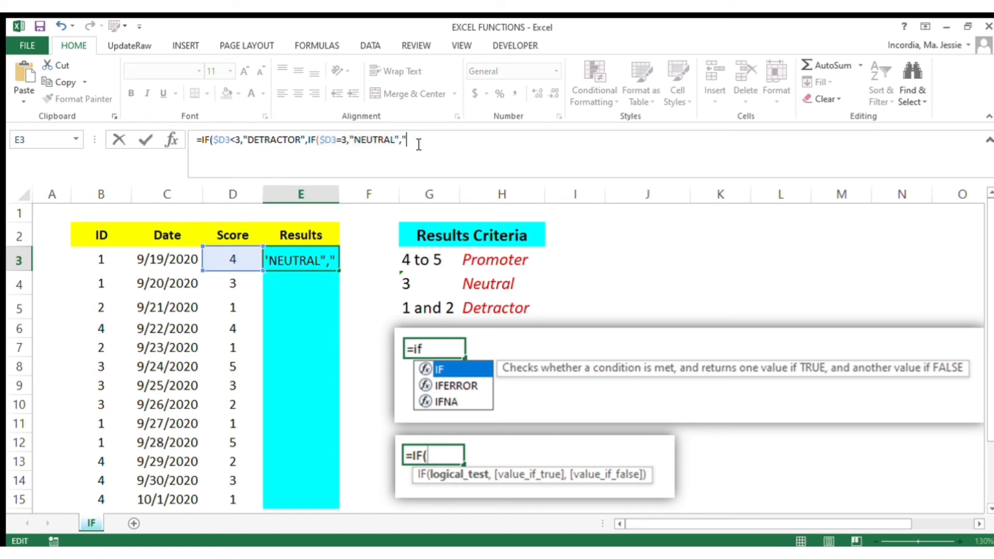
text(PROMOTER)
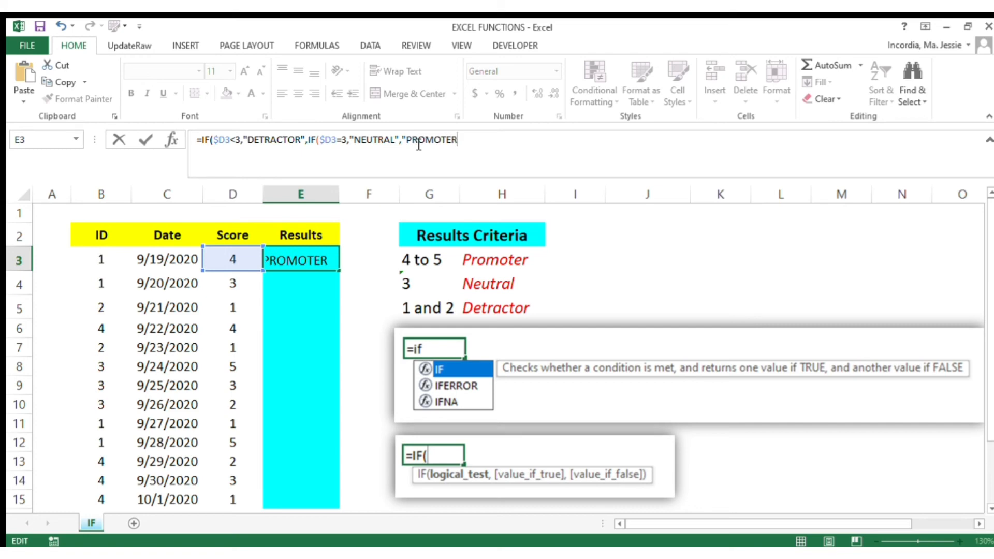
drag(462, 145, 308, 145)
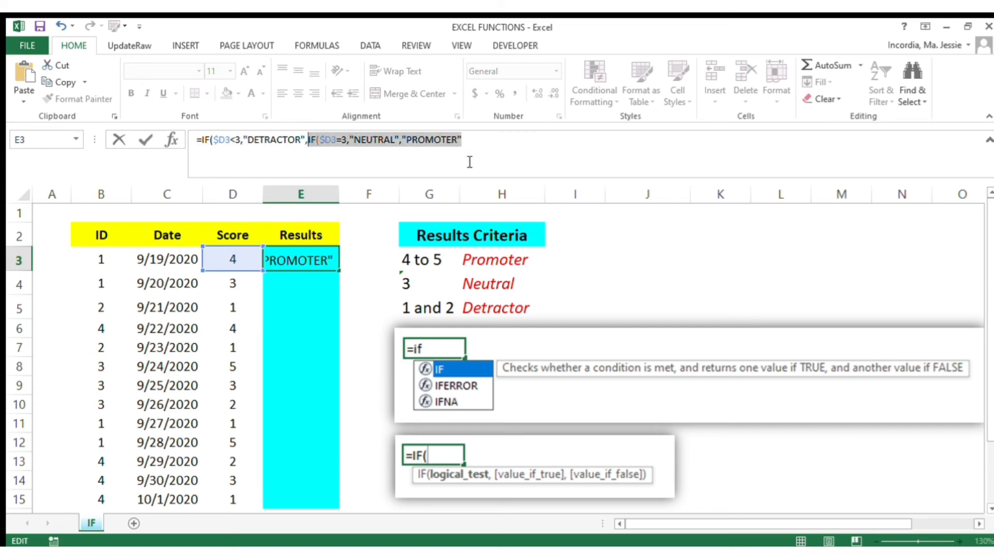
Step: Close both the nested and outer IF functions with parentheses and enter the formula in E3
click(477, 142)
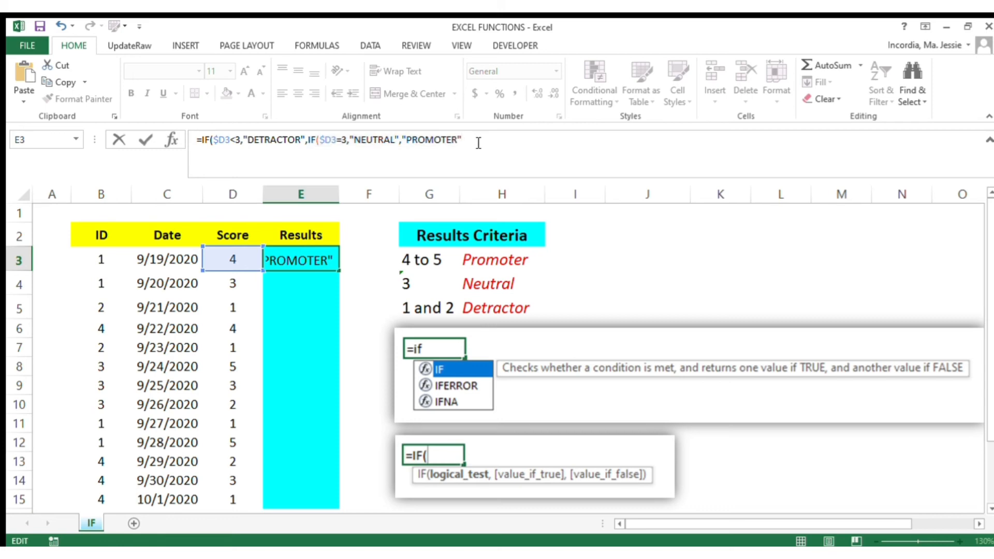
drag(465, 143, 309, 145)
click(506, 148)
text())
drag(508, 153, 202, 144)
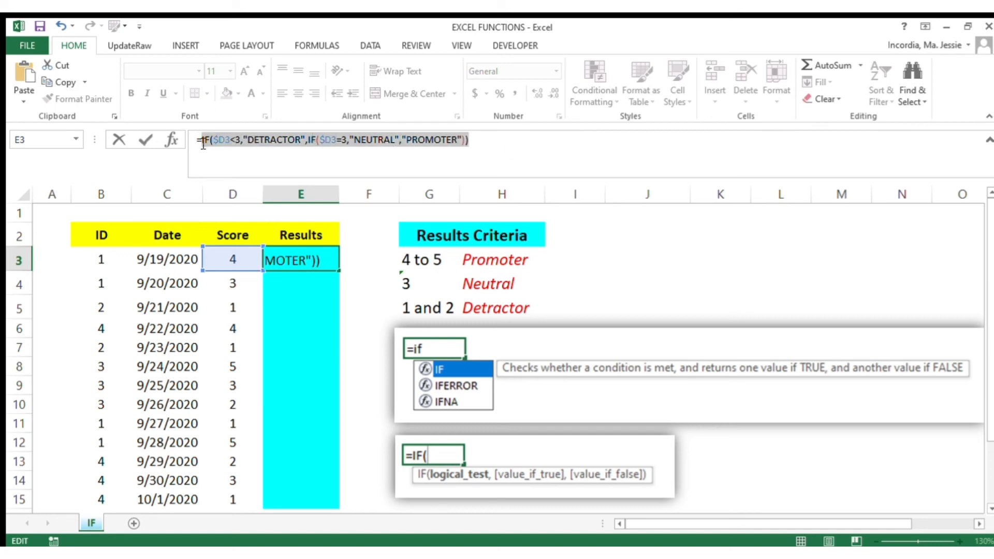
click(506, 149)
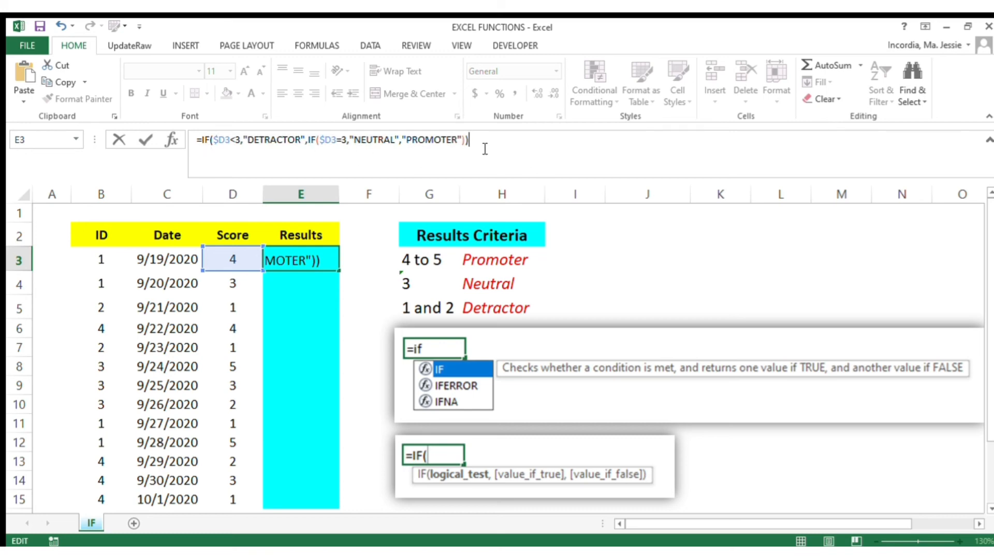
key(Return)
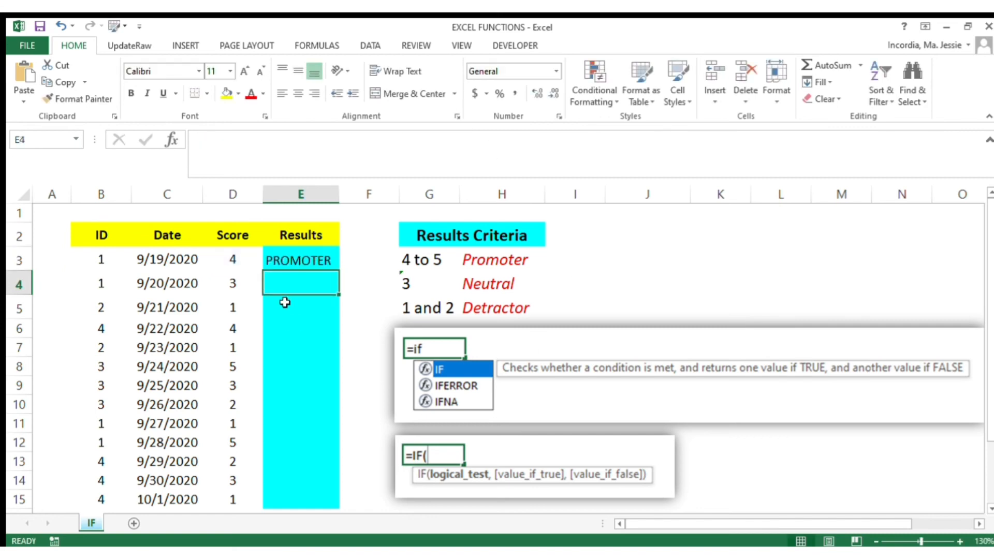
Step: Fill the E3 formula down the Results column through E15
click(303, 264)
drag(339, 271, 337, 503)
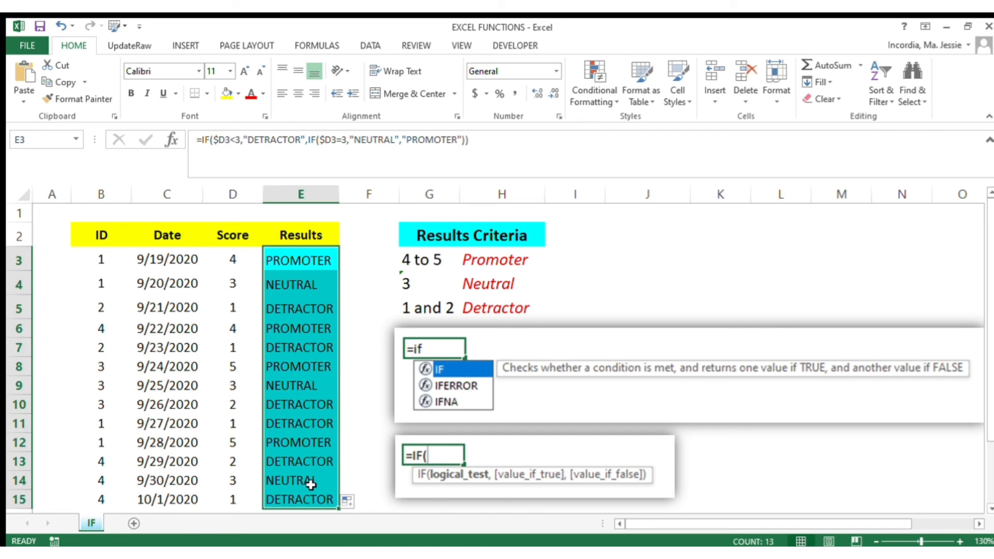
click(317, 422)
Step: Examine the formulas in E3, E15, E11 and E8 to check which score cell each one references, leaving them unedited
click(304, 261)
double_click(305, 264)
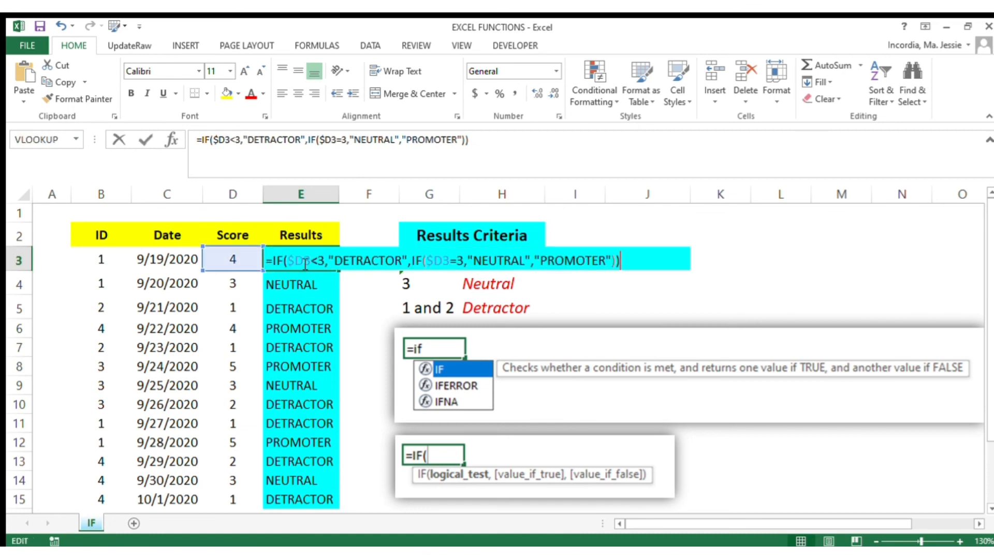
key(Escape)
click(296, 500)
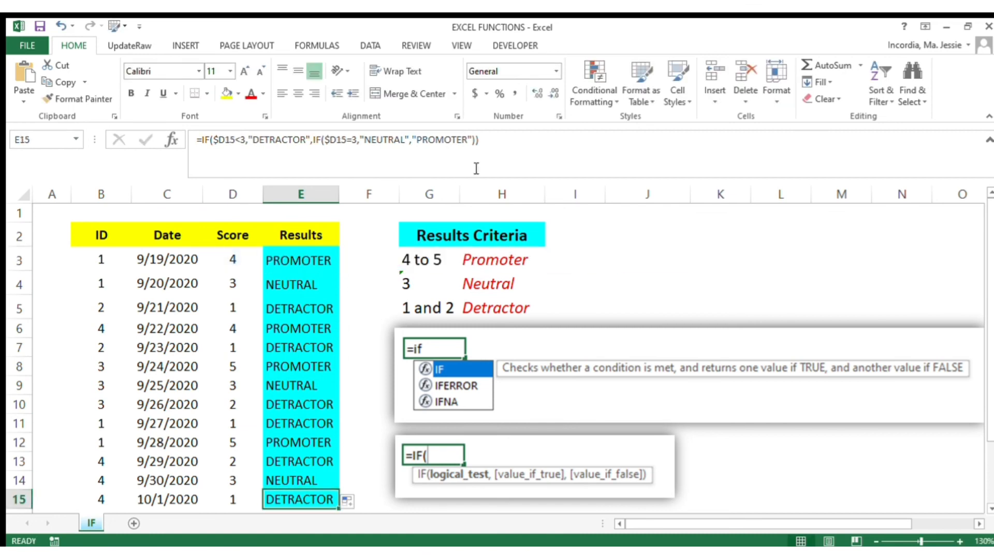
click(503, 142)
key(Escape)
click(300, 423)
click(523, 157)
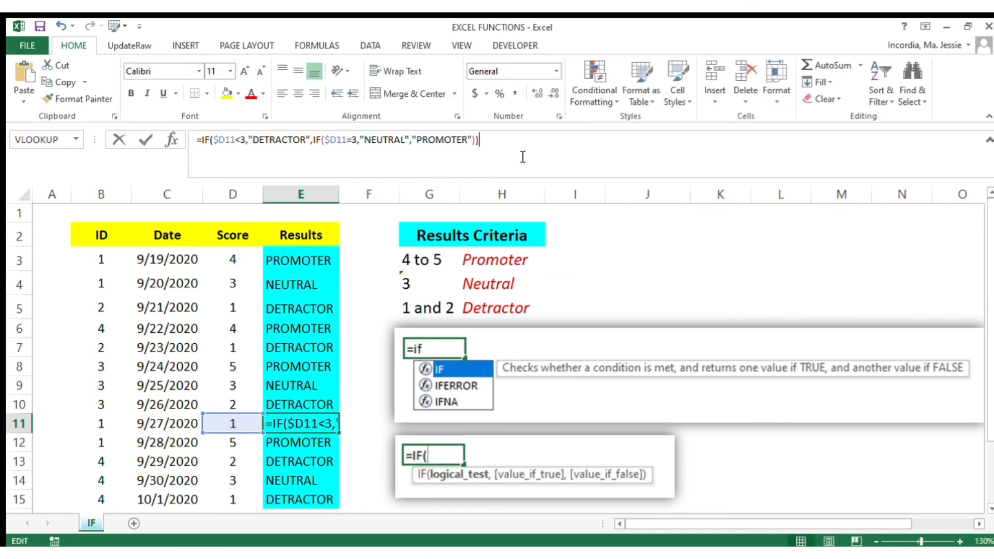
key(Escape)
click(311, 367)
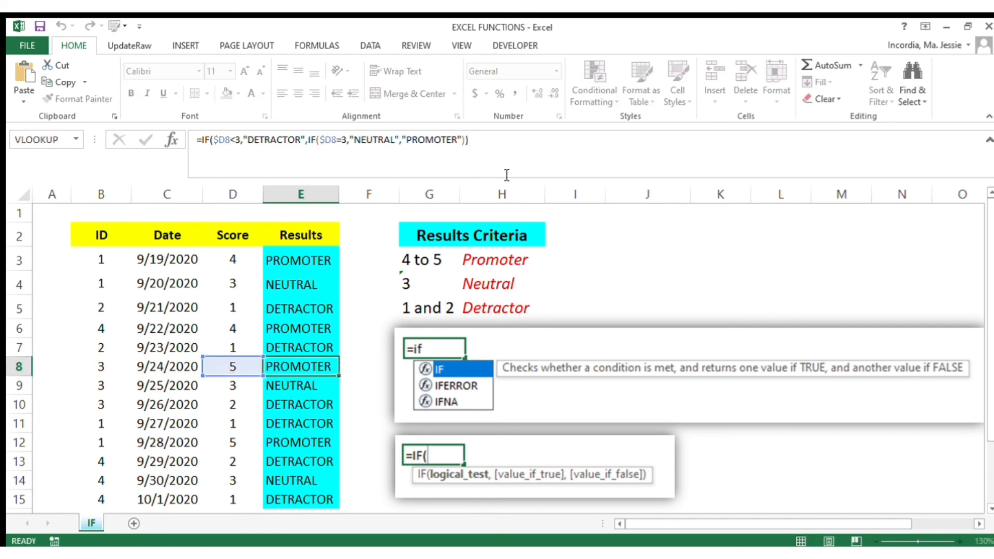
key(Escape)
click(383, 280)
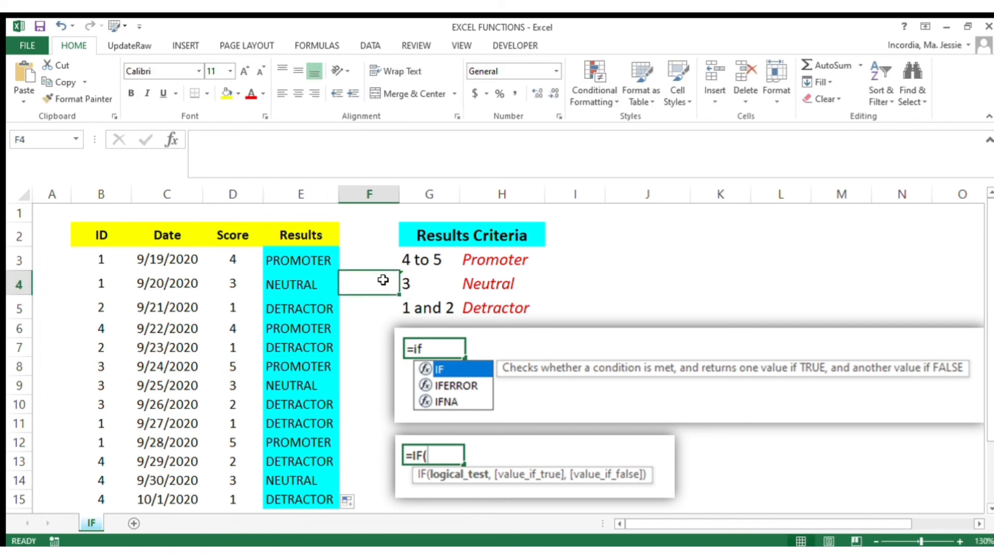